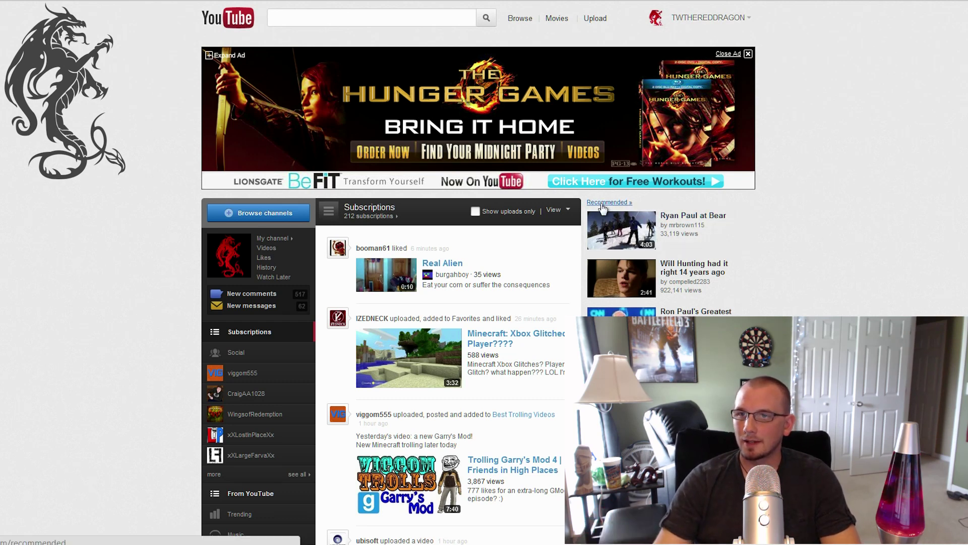
Step: Change the Subscriptions feed View from Highlights to Everything
{"action": "left_click", "coordinate": [562, 210]}
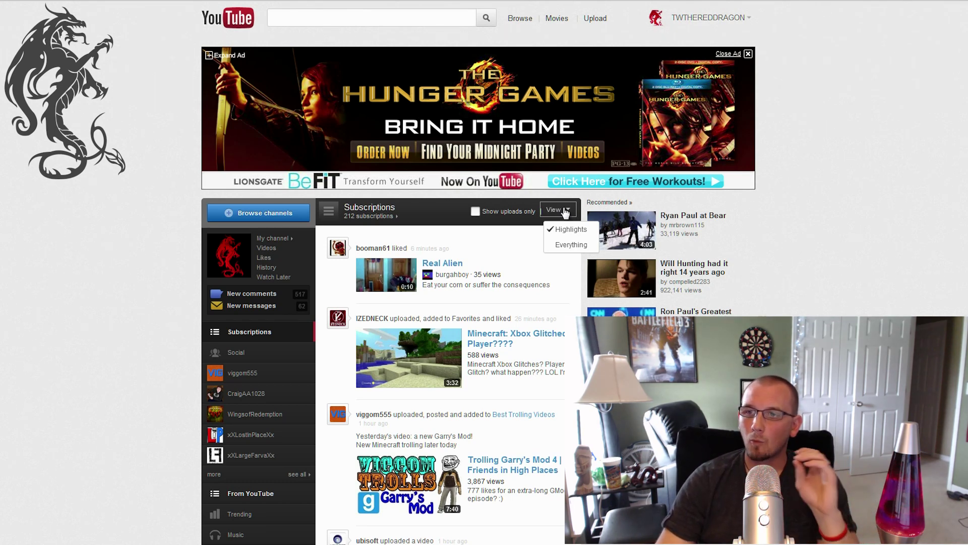
{"action": "left_click", "coordinate": [564, 210]}
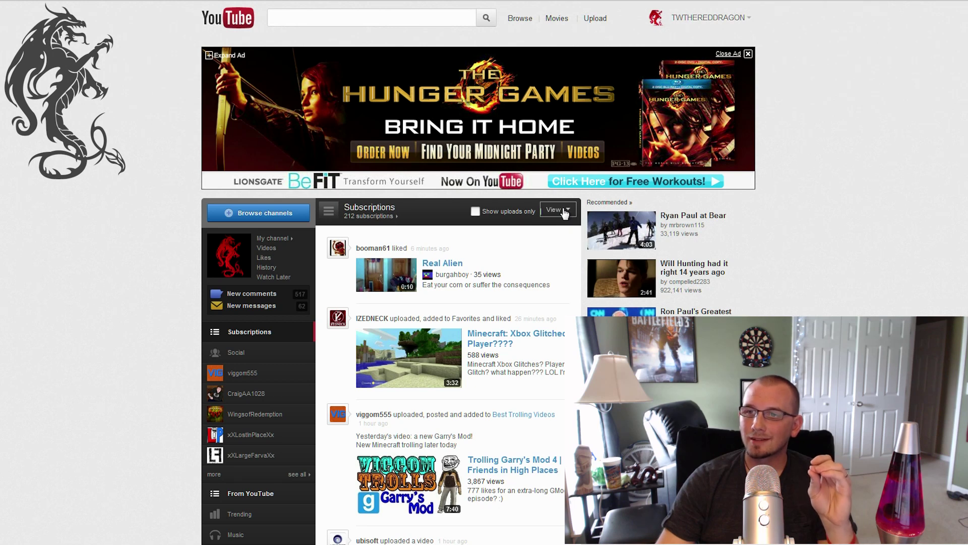
{"action": "left_click", "coordinate": [565, 211]}
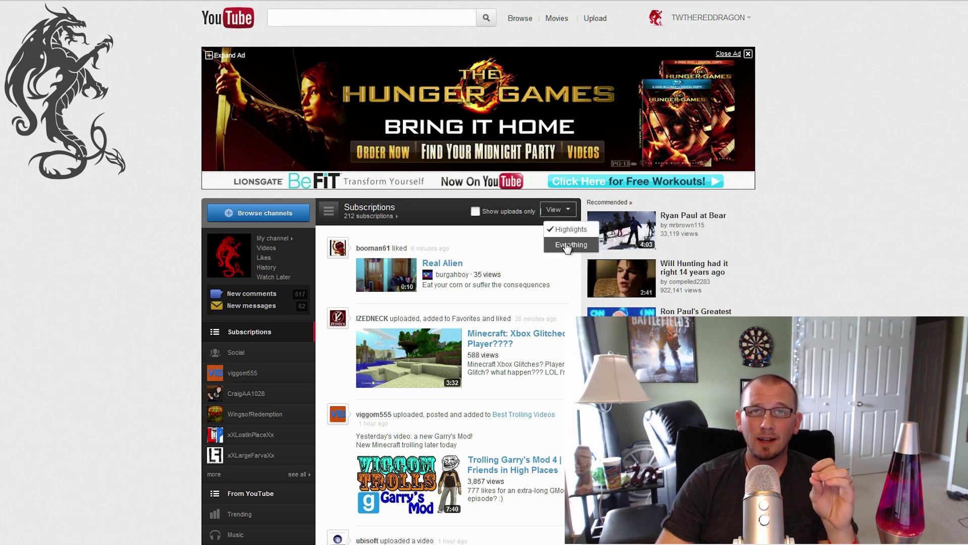
{"action": "left_click", "coordinate": [566, 245]}
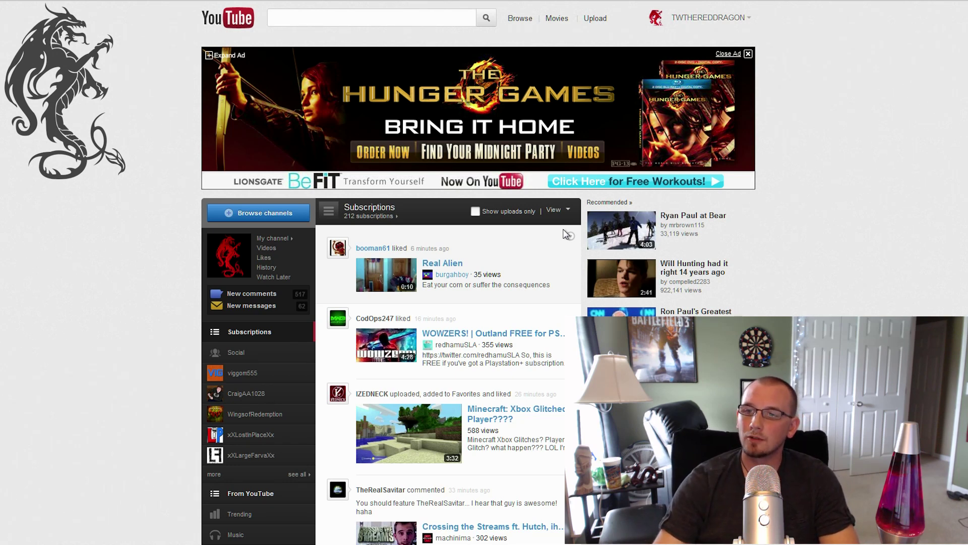
Step: Tick Show uploads only to filter the feed to uploaded videos
{"action": "left_click", "coordinate": [475, 211]}
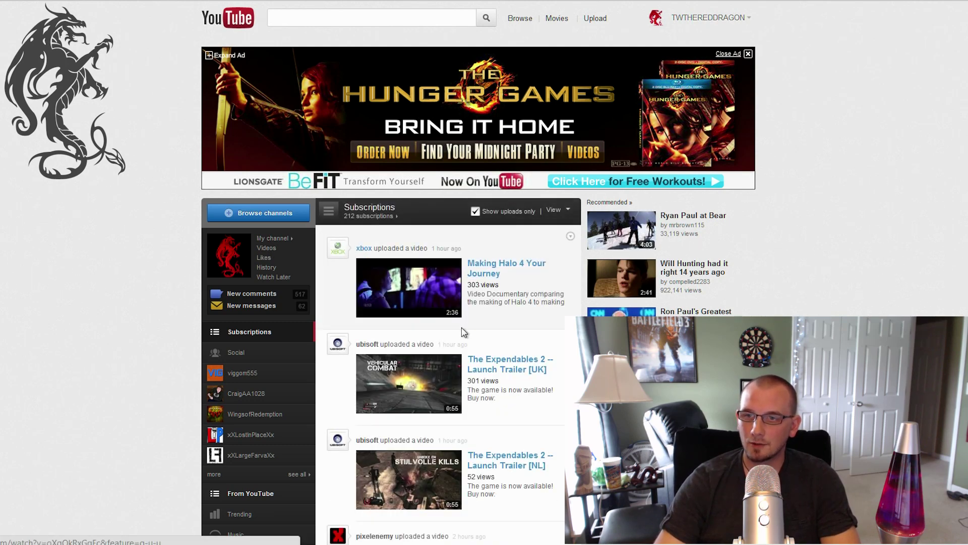
{"action": "scroll", "coordinate": [462, 325], "scroll_direction": "down", "scroll_amount": 3}
{"action": "scroll", "coordinate": [464, 318], "scroll_direction": "down", "scroll_amount": 2}
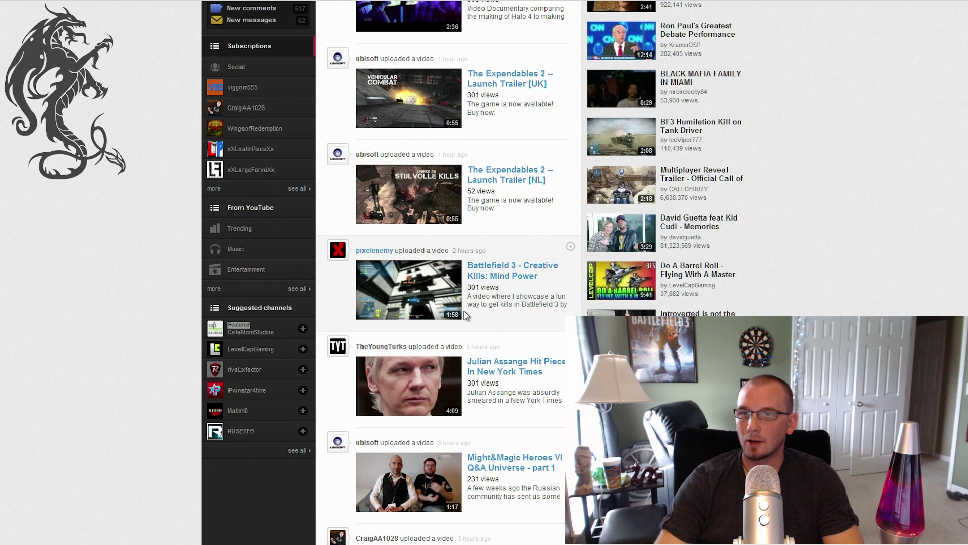
Step: Hide the ubisoft Expendables 2 [UK] trailer item from the feed
{"action": "scroll", "coordinate": [463, 305], "scroll_direction": "up", "scroll_amount": 1}
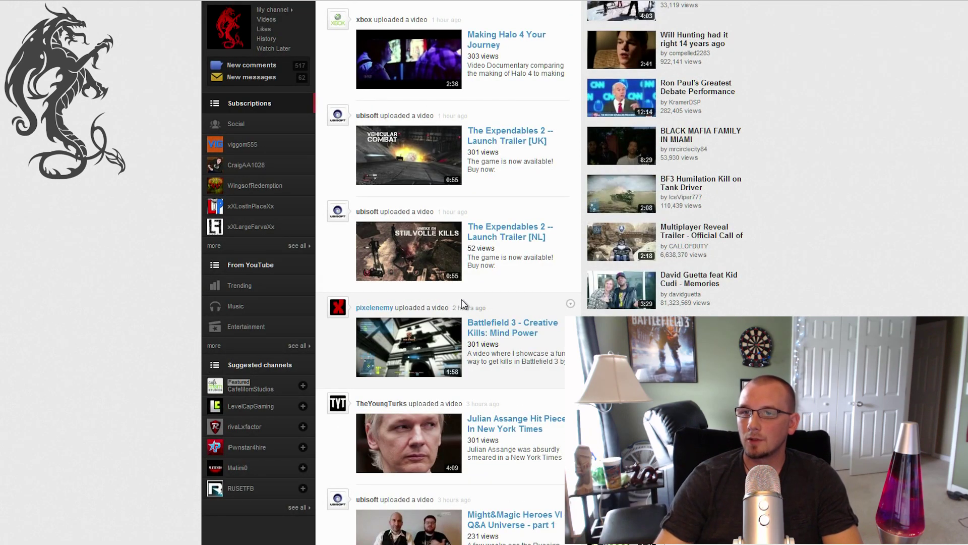
{"action": "scroll", "coordinate": [464, 302], "scroll_direction": "up", "scroll_amount": 2}
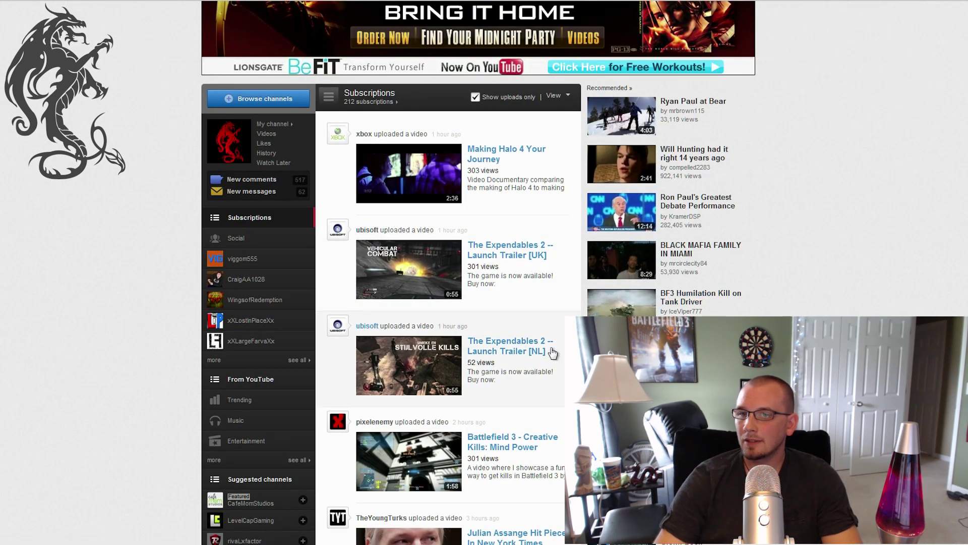
{"action": "left_click", "coordinate": [570, 227]}
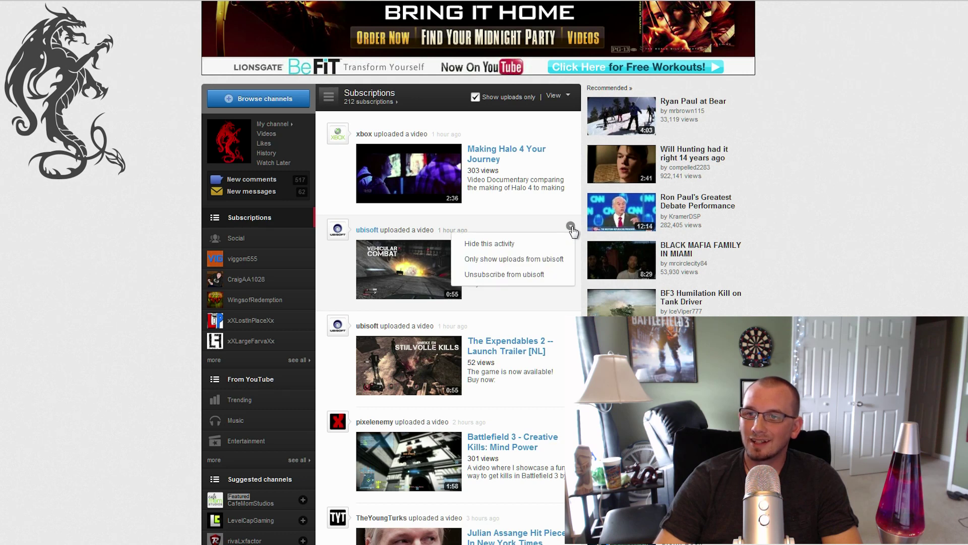
{"action": "left_click", "coordinate": [487, 245]}
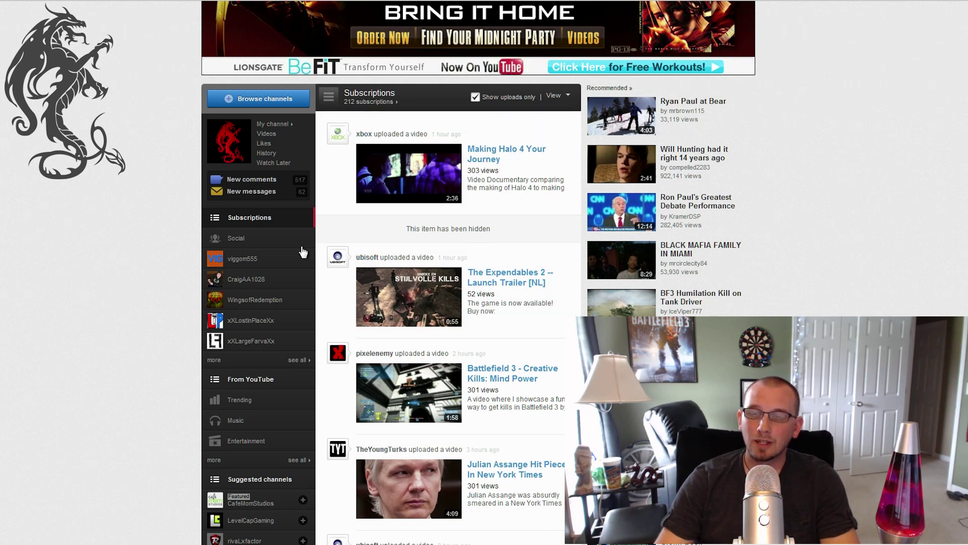
Step: Open the In(Tents) Camping Productions feed from the sidebar, filtered to Uploads only
{"action": "left_click", "coordinate": [237, 302]}
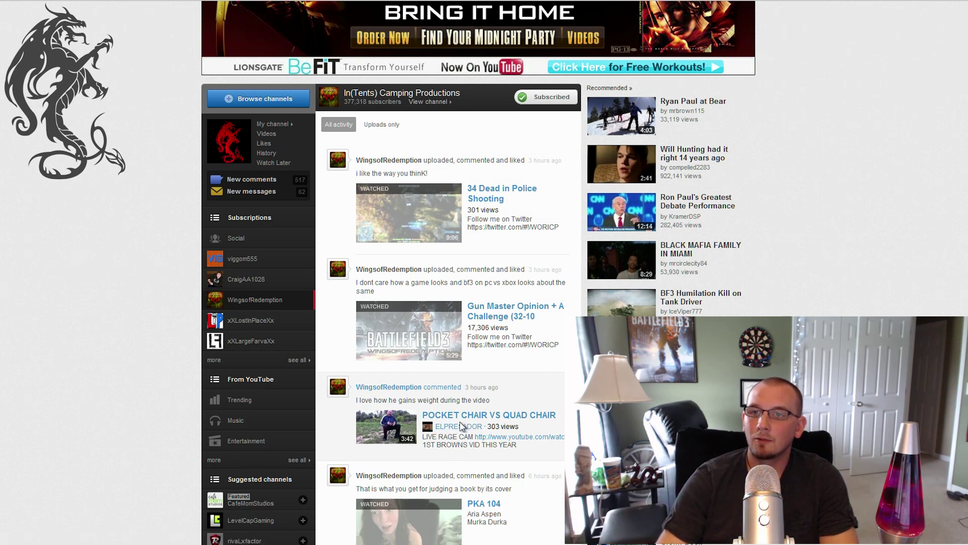
{"action": "left_click", "coordinate": [379, 126]}
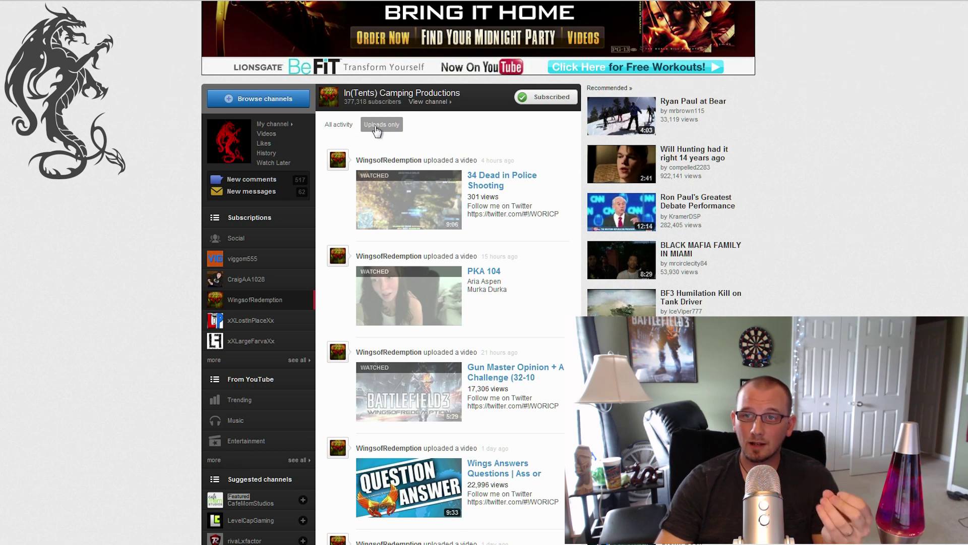
Step: In All subscriptions, toggle a channel's pin so only boogie2988 and CraigAA1028 stay pinned
{"action": "left_click", "coordinate": [297, 360]}
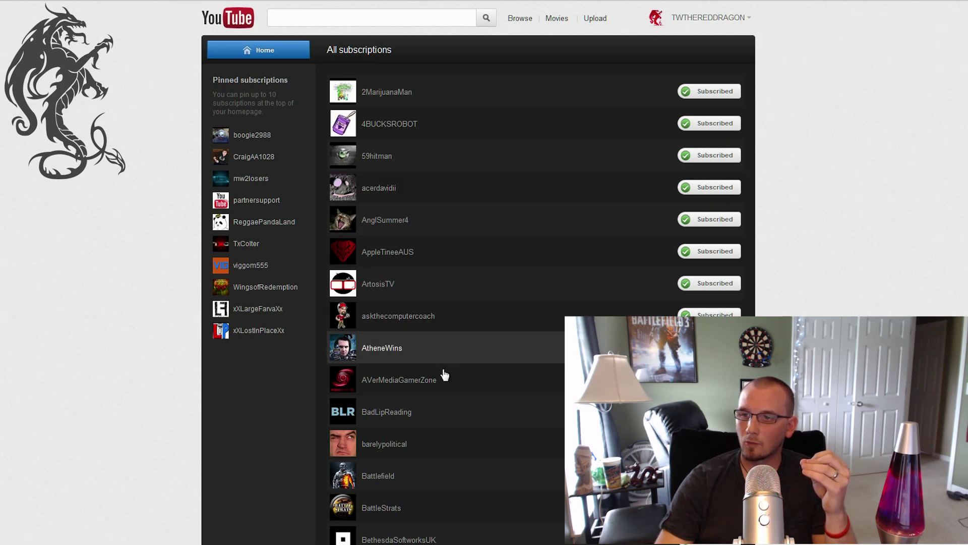
{"action": "scroll", "coordinate": [447, 378], "scroll_direction": "down", "scroll_amount": 3}
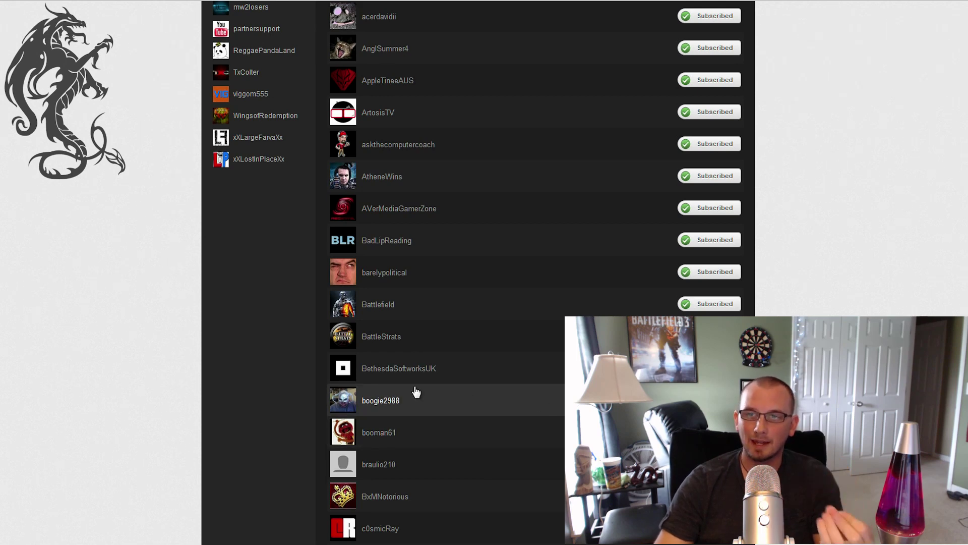
{"action": "scroll", "coordinate": [289, 240], "scroll_direction": "up", "scroll_amount": 3}
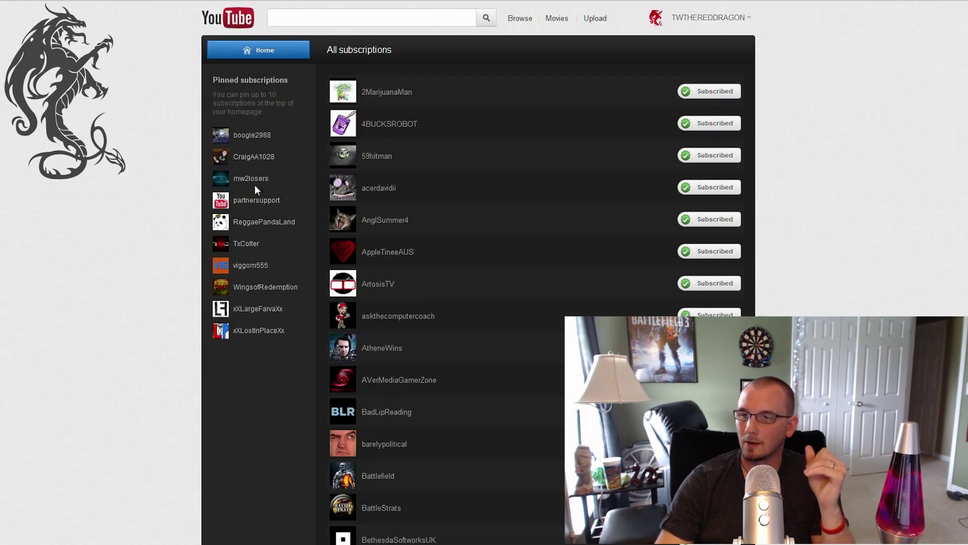
{"action": "scroll", "coordinate": [254, 300], "scroll_direction": "down", "scroll_amount": 2}
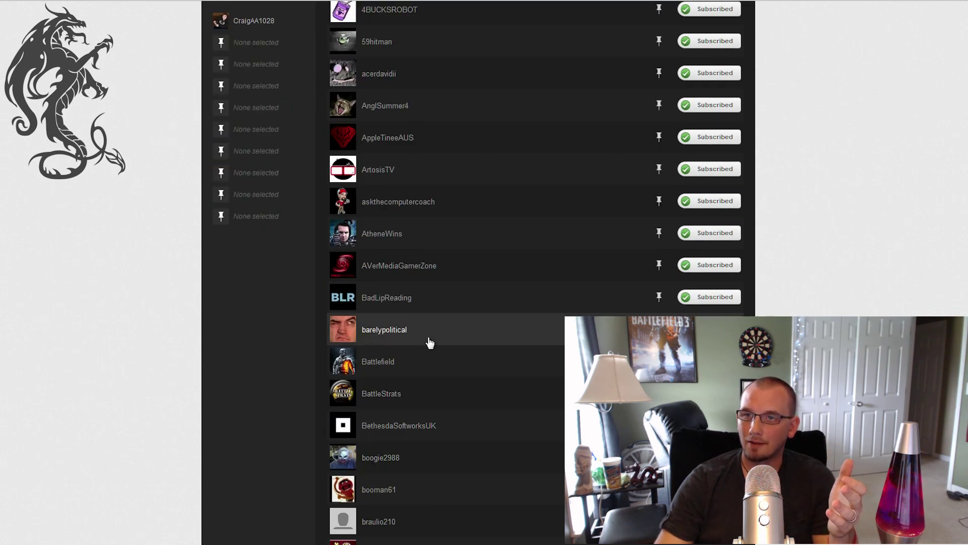
{"action": "scroll", "coordinate": [428, 339], "scroll_direction": "up", "scroll_amount": 2}
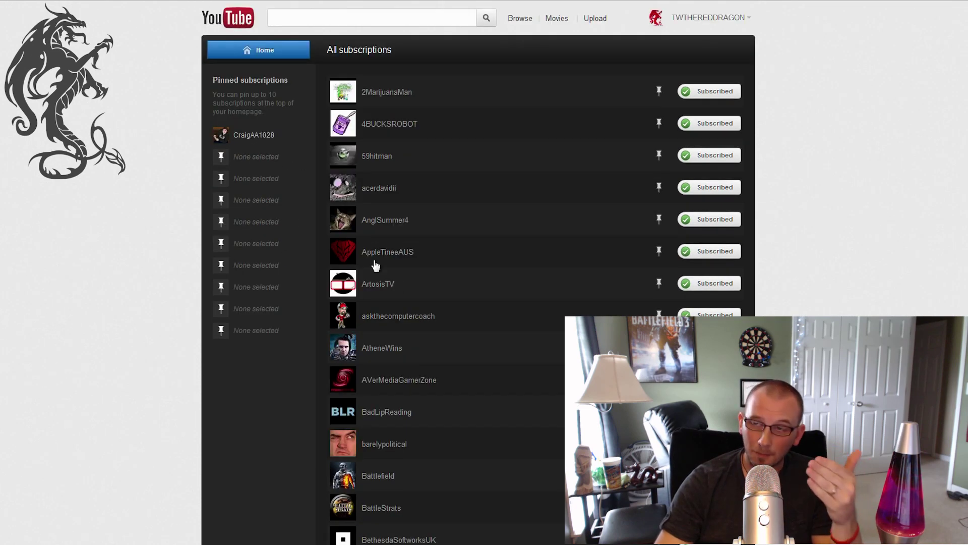
{"action": "scroll", "coordinate": [505, 364], "scroll_direction": "down", "scroll_amount": 7}
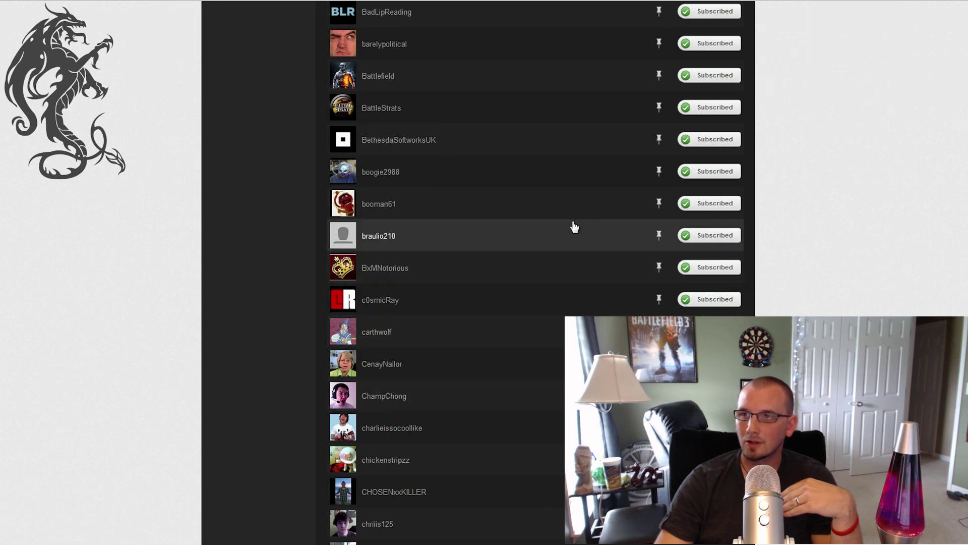
{"action": "left_click", "coordinate": [659, 171]}
{"action": "scroll", "coordinate": [244, 276], "scroll_direction": "up", "scroll_amount": 7}
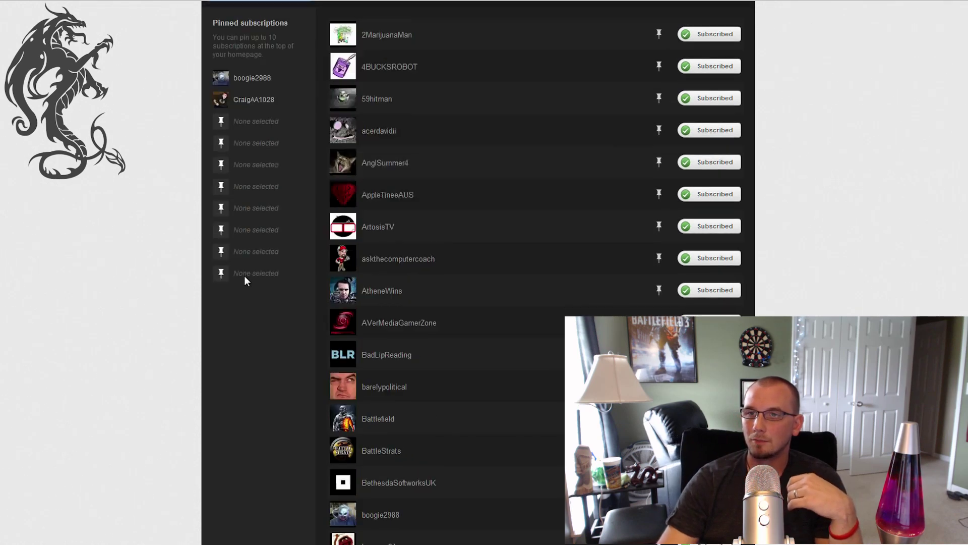
{"action": "left_click", "coordinate": [277, 57]}
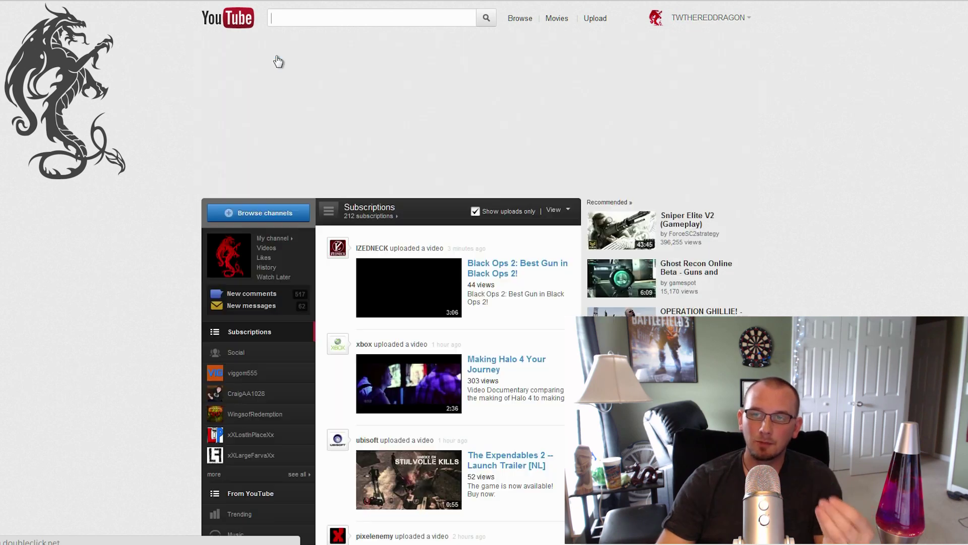
{"action": "scroll", "coordinate": [241, 330], "scroll_direction": "down", "scroll_amount": 1}
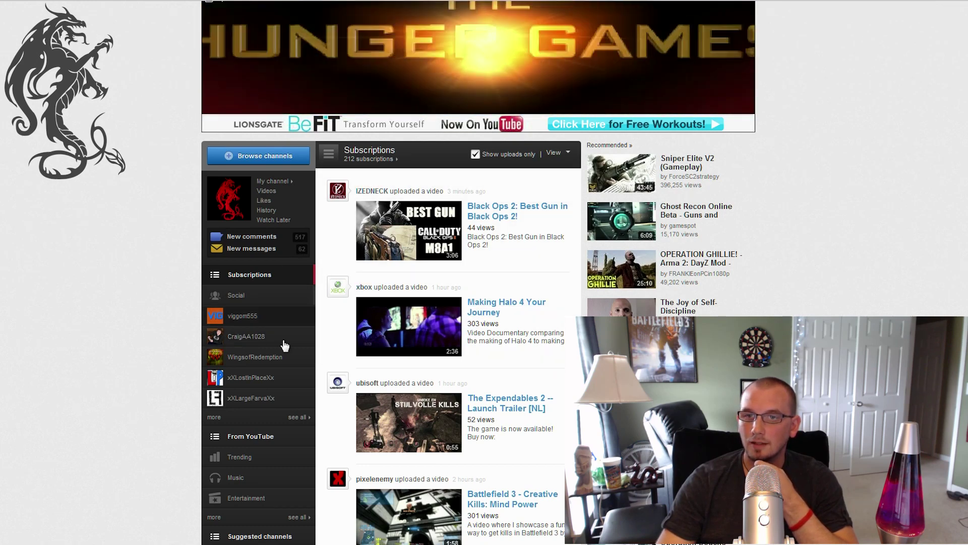
{"action": "scroll", "coordinate": [296, 336], "scroll_direction": "down", "scroll_amount": 1}
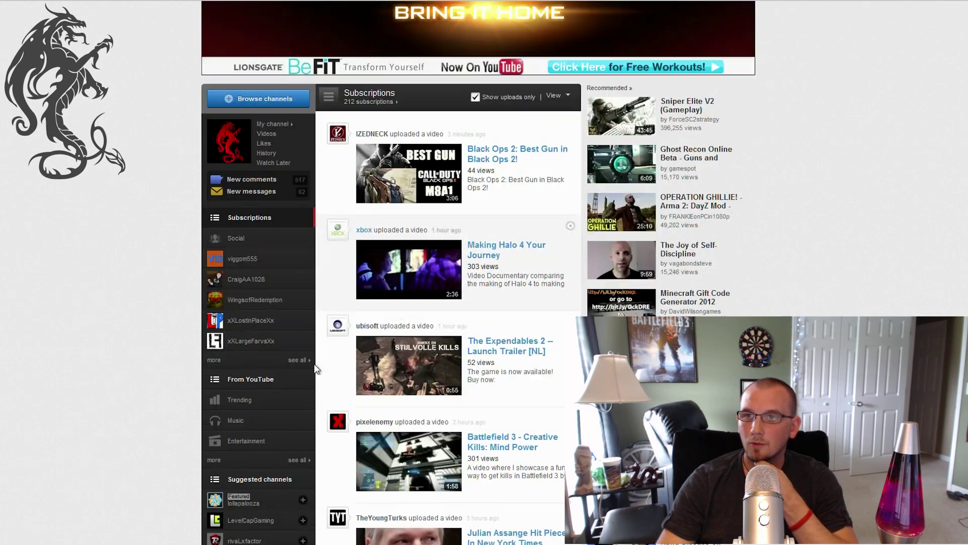
{"action": "left_click", "coordinate": [259, 321]}
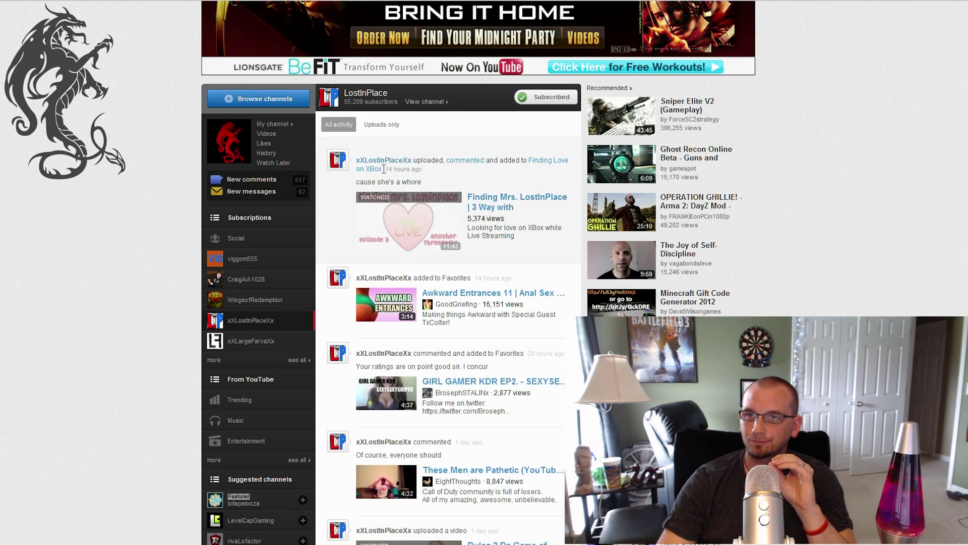
Step: Open the LostInPlace channel page and bring up its Subscription options from the Subscribed button
{"action": "left_click", "coordinate": [383, 161]}
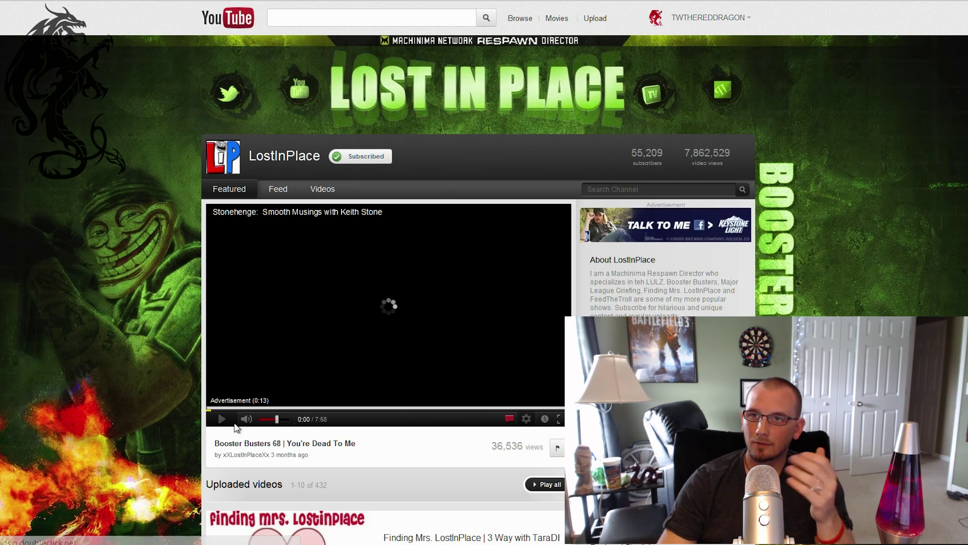
{"action": "left_click", "coordinate": [368, 163]}
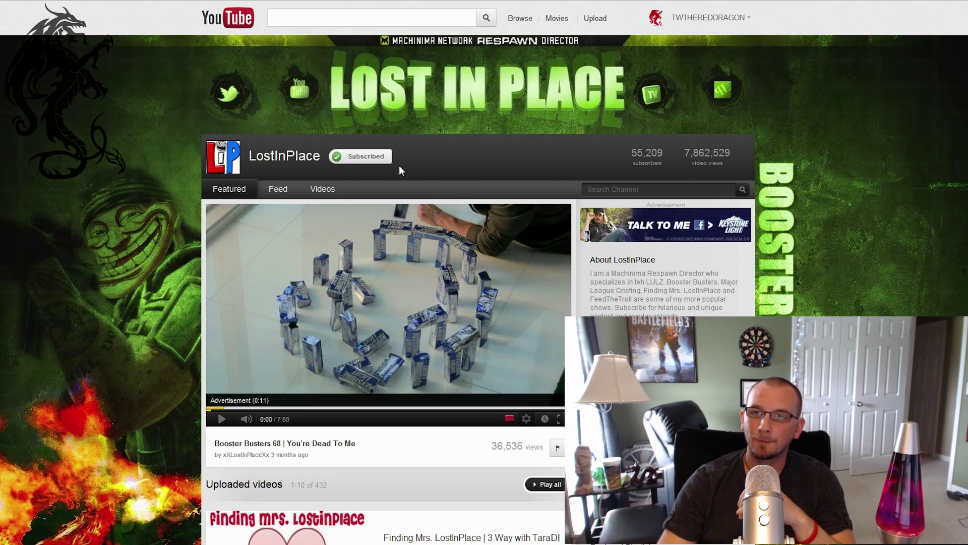
{"action": "mouse_move", "coordinate": [375, 160]}
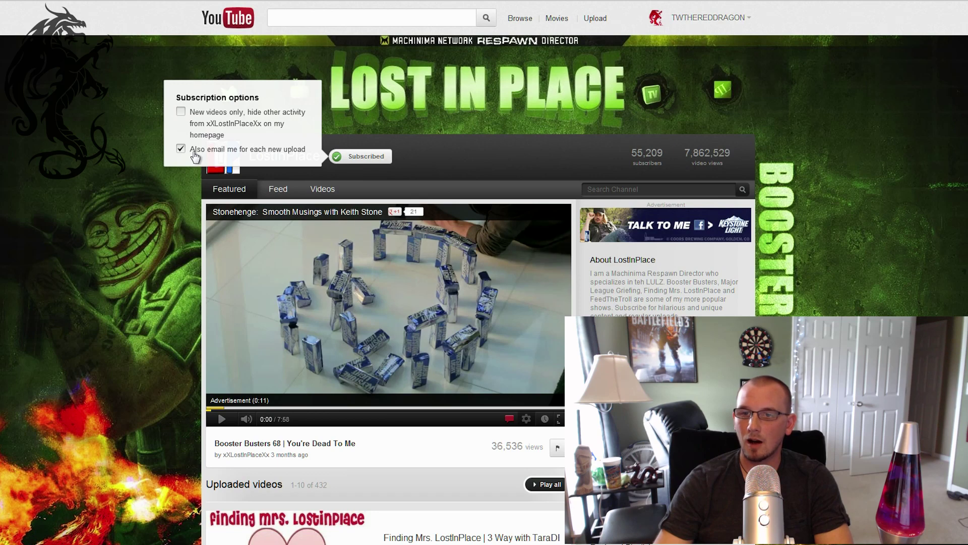
Step: Dismiss the LostInPlace Subscription options popup and scroll through the channel's videos
{"action": "left_click", "coordinate": [85, 255]}
{"action": "scroll", "coordinate": [169, 346], "scroll_direction": "down", "scroll_amount": 2}
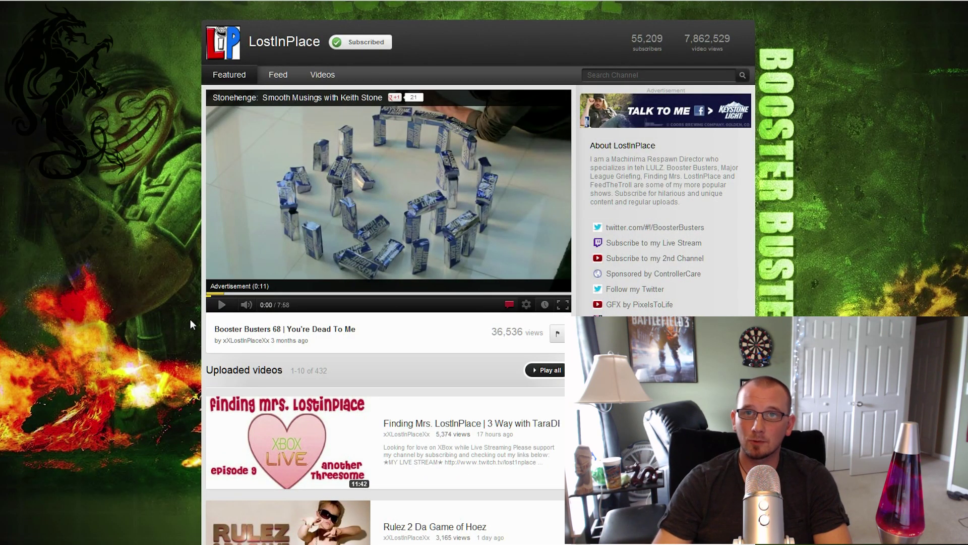
{"action": "scroll", "coordinate": [190, 320], "scroll_direction": "up", "scroll_amount": 2}
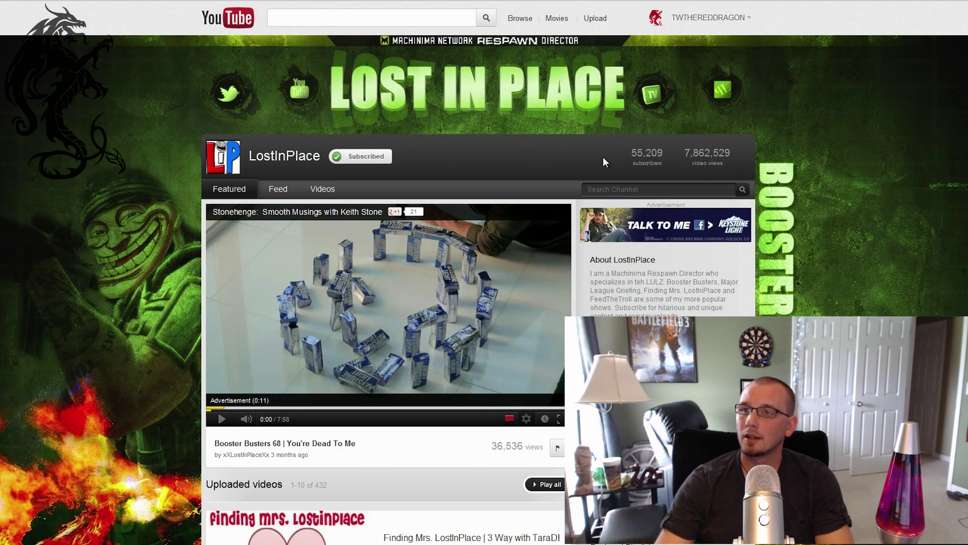
Step: Choose Subscriptions from the account menu to view New Videos from all subscribed channels
{"action": "left_click", "coordinate": [716, 19]}
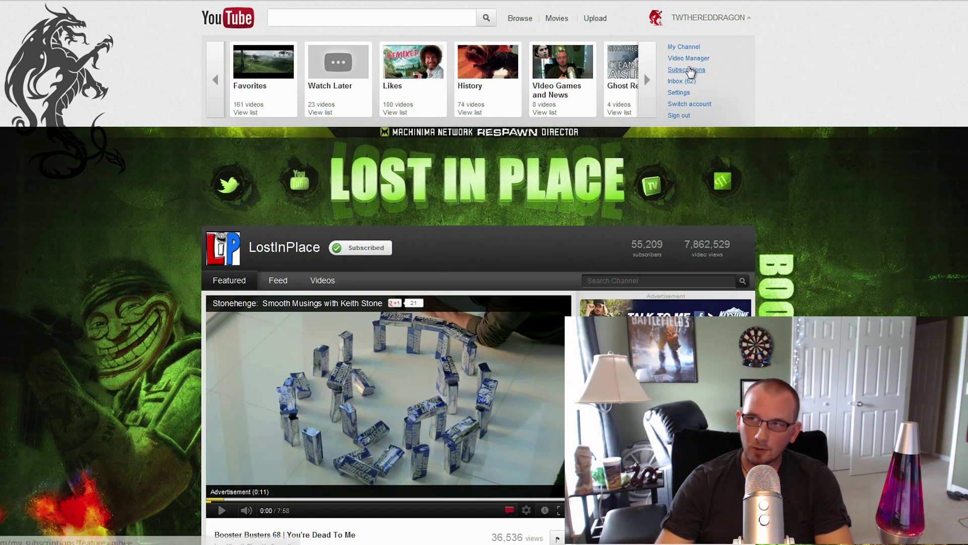
{"action": "left_click", "coordinate": [681, 72]}
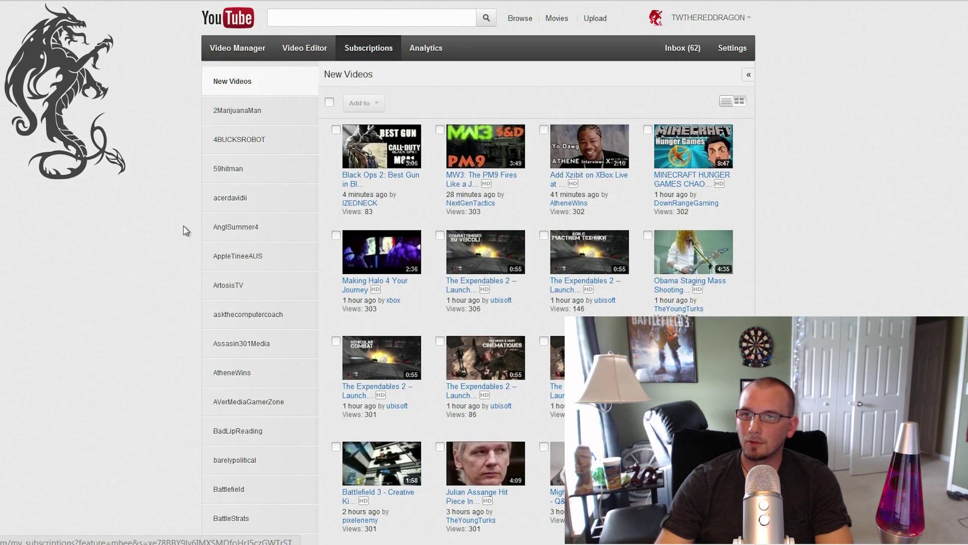
{"action": "scroll", "coordinate": [249, 335], "scroll_direction": "down", "scroll_amount": 3}
{"action": "scroll", "coordinate": [250, 333], "scroll_direction": "up", "scroll_amount": 3}
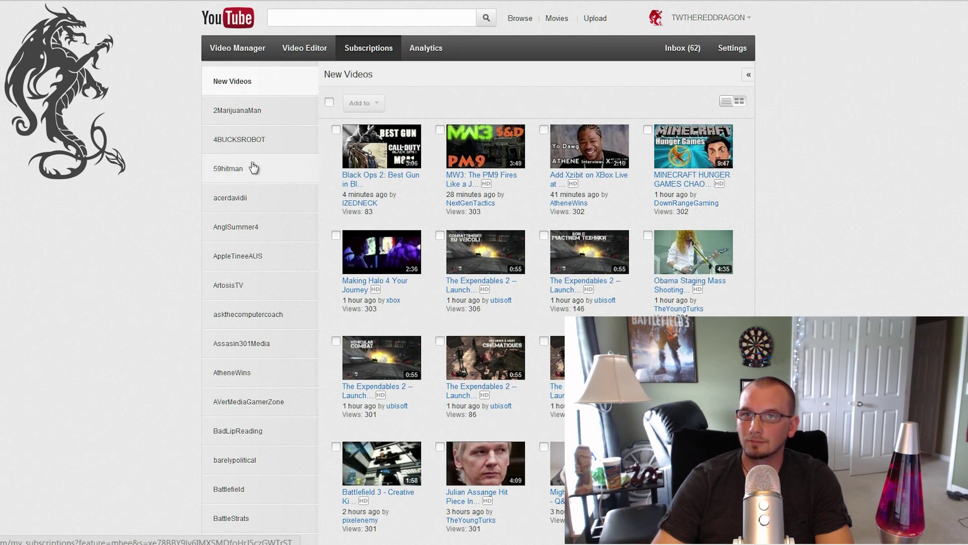
Step: In the subscriptions manager, view 2MarijuanaMan's videos, then AtheneWins' videos
{"action": "left_click", "coordinate": [261, 122]}
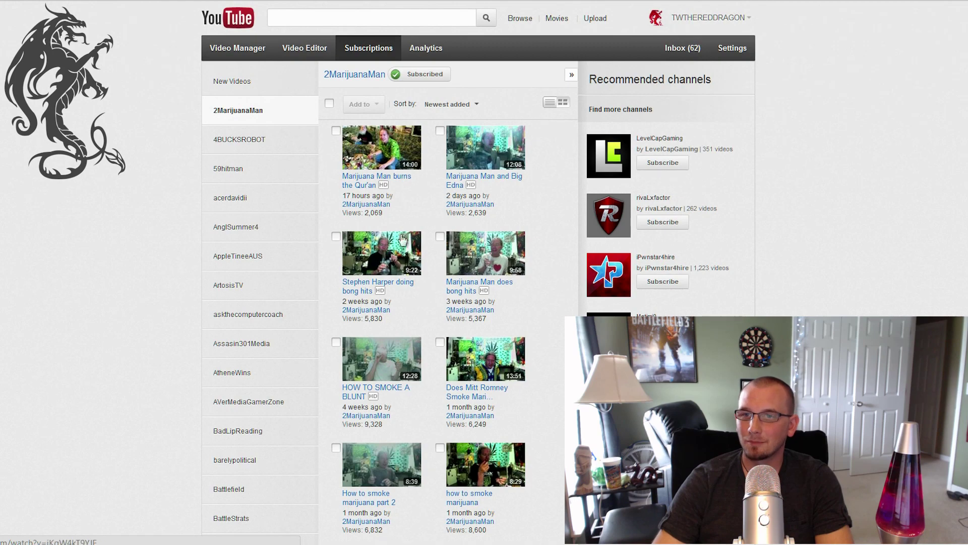
{"action": "scroll", "coordinate": [402, 239], "scroll_direction": "down", "scroll_amount": 3}
{"action": "scroll", "coordinate": [408, 346], "scroll_direction": "up", "scroll_amount": 3}
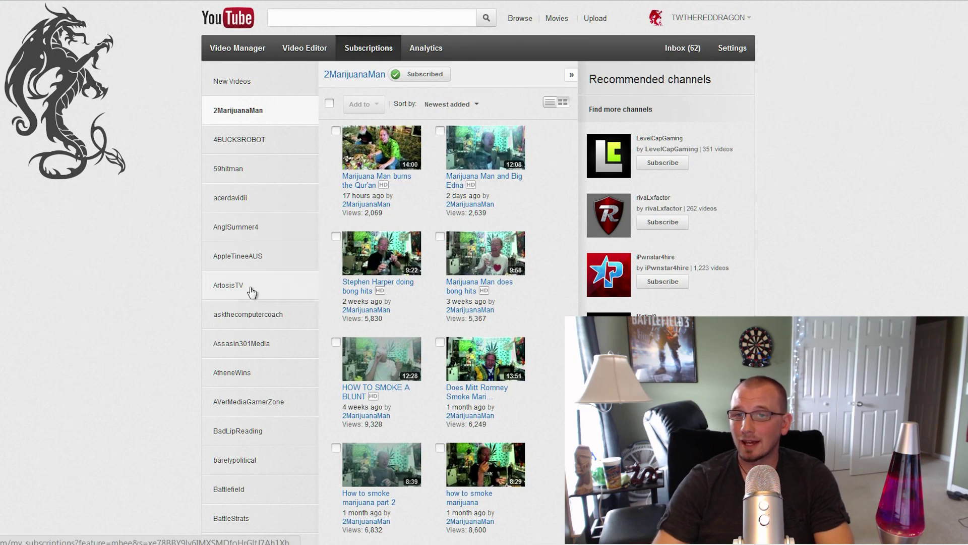
{"action": "left_click", "coordinate": [244, 373]}
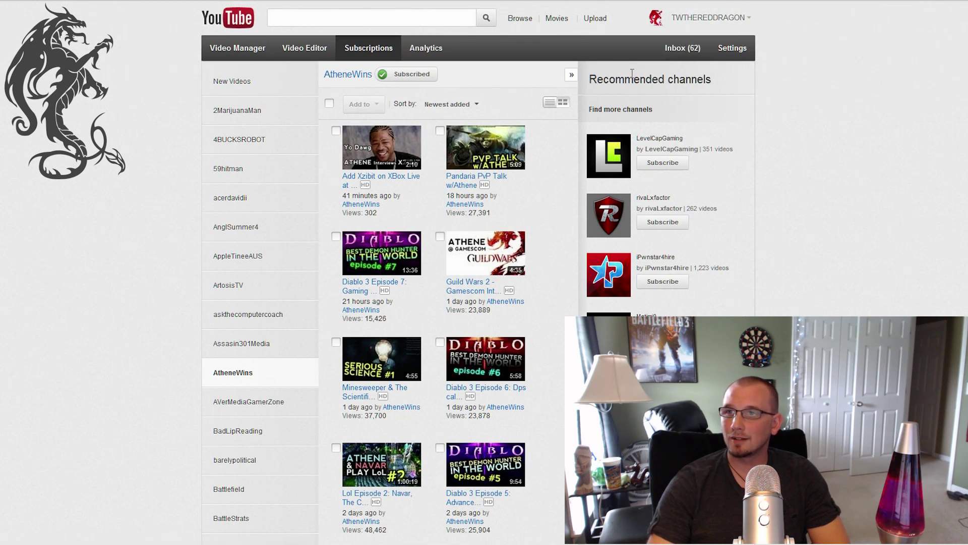
{"action": "left_click", "coordinate": [714, 26]}
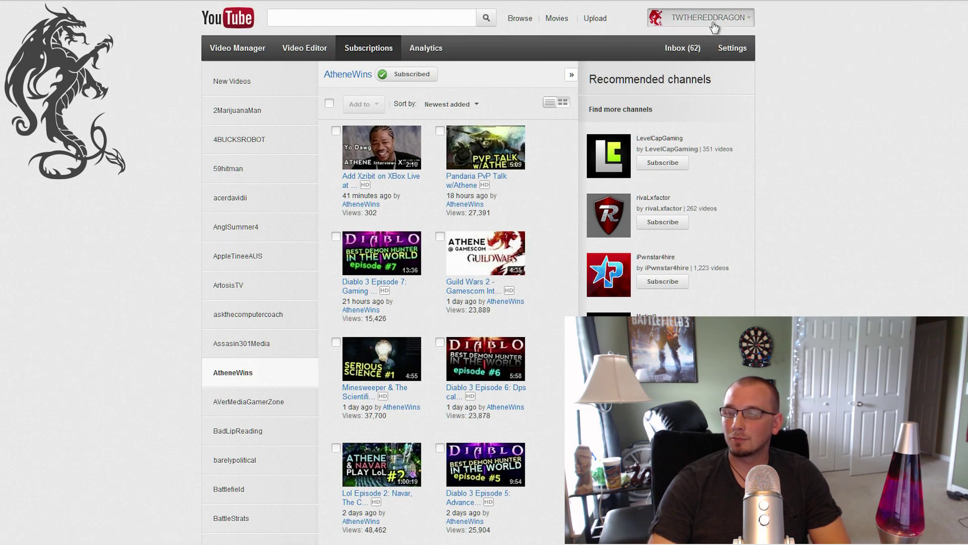
Step: Go to My Channel, pause the ad, and open 'BF - Battlefield 3 Uncensored - EPIC Teamwork'
{"action": "left_click", "coordinate": [686, 48]}
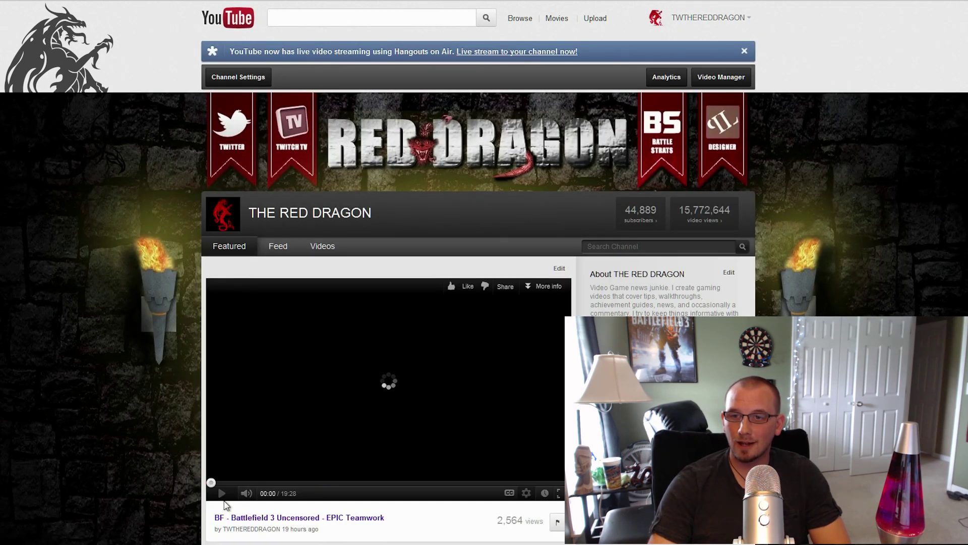
{"action": "left_click", "coordinate": [222, 494]}
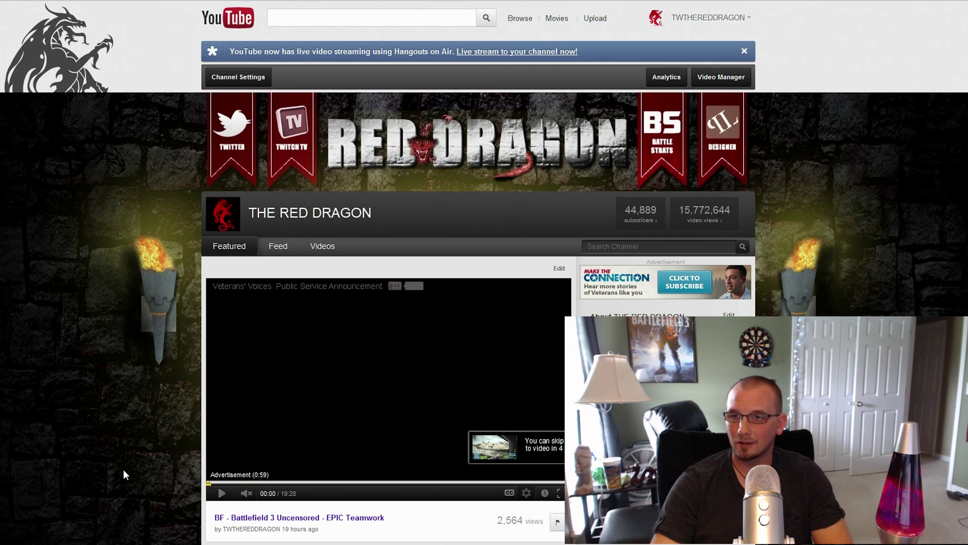
{"action": "scroll", "coordinate": [123, 469], "scroll_direction": "down", "scroll_amount": 2}
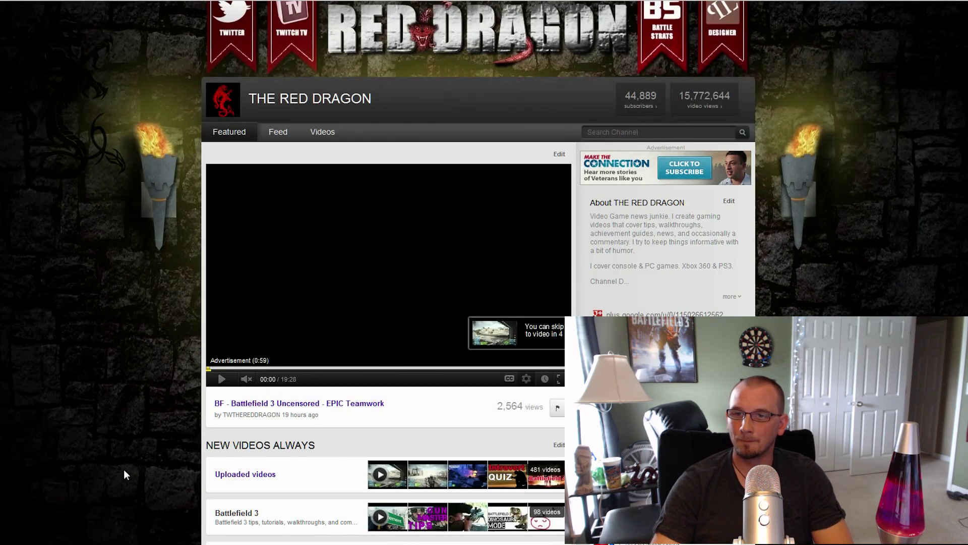
{"action": "left_click", "coordinate": [311, 407]}
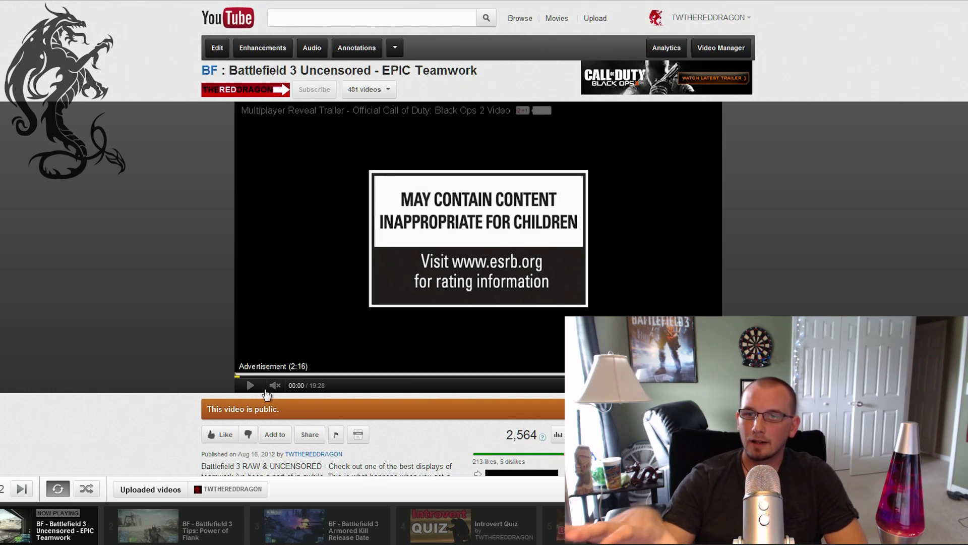
Step: Use the BF show thumbnail beside the description to view its Season 1 episodes
{"action": "scroll", "coordinate": [174, 403], "scroll_direction": "down", "scroll_amount": 2}
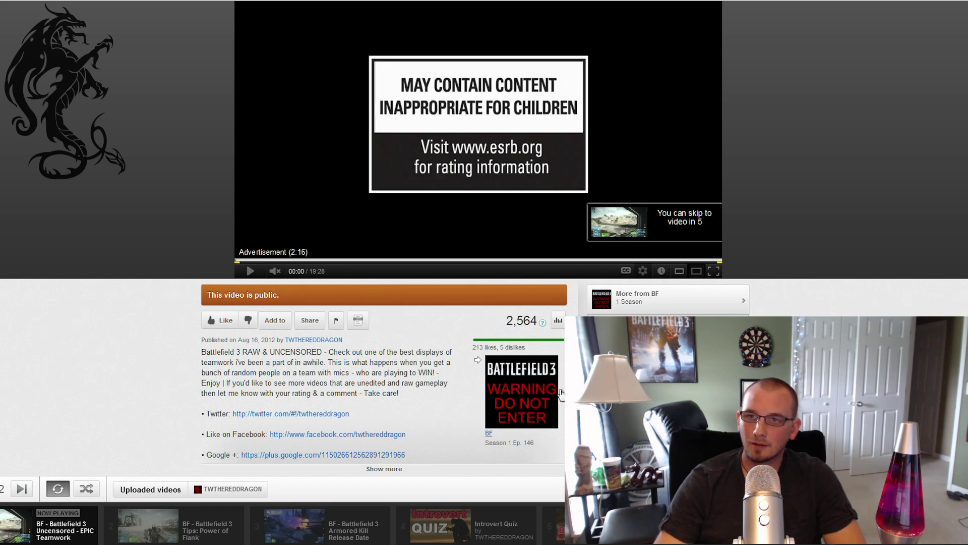
{"action": "scroll", "coordinate": [413, 379], "scroll_direction": "down", "scroll_amount": 1}
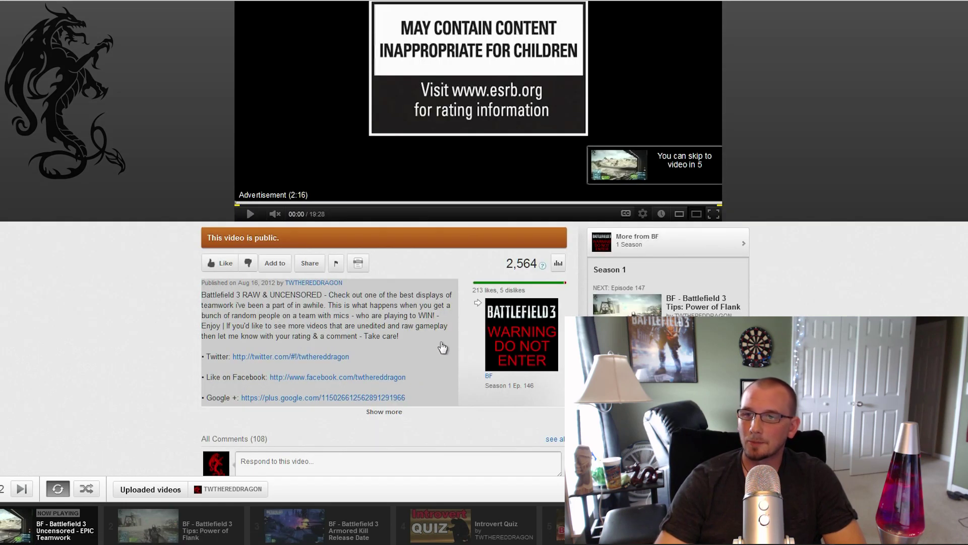
{"action": "left_click", "coordinate": [513, 326]}
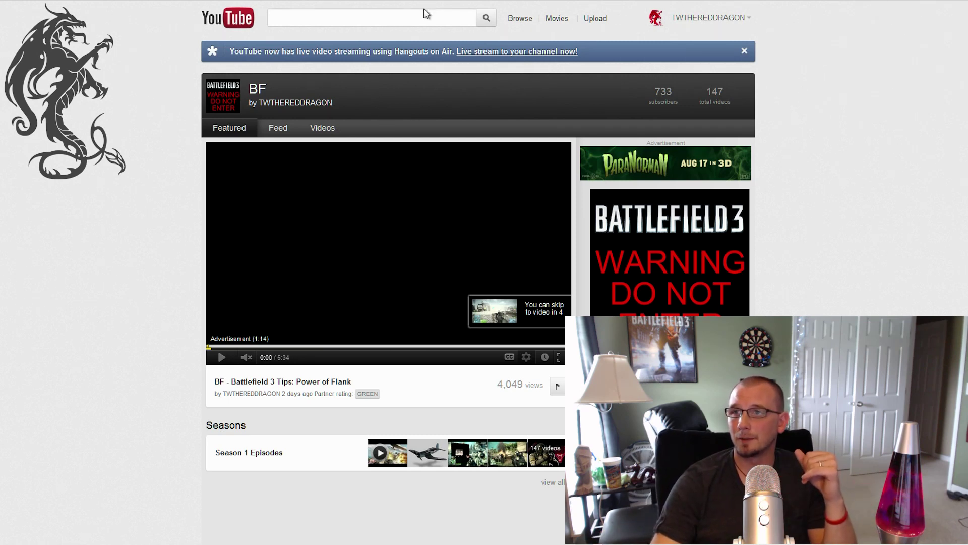
{"action": "left_click", "coordinate": [708, 17]}
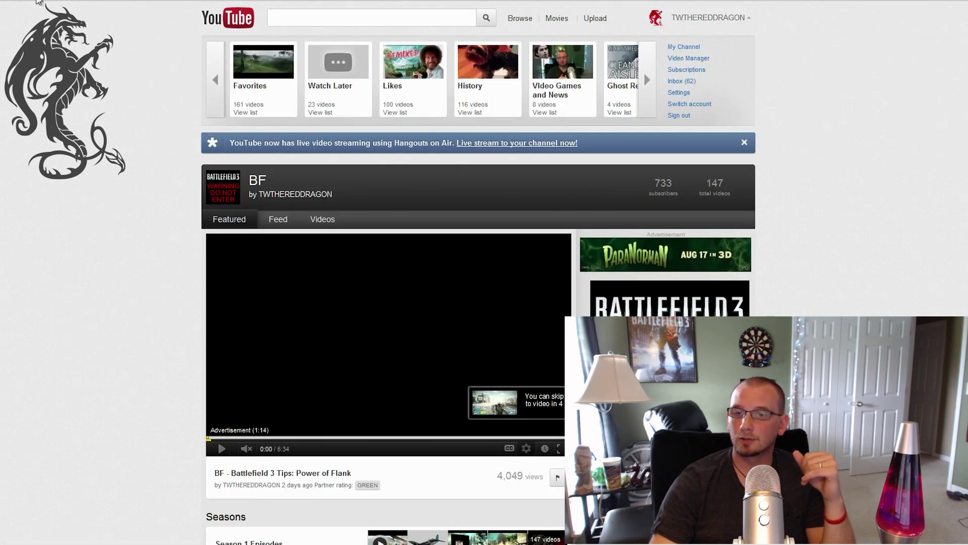
Step: Go back to the YouTube home page showing the uploads-only feed from 212 subscriptions
{"action": "left_click", "coordinate": [222, 15]}
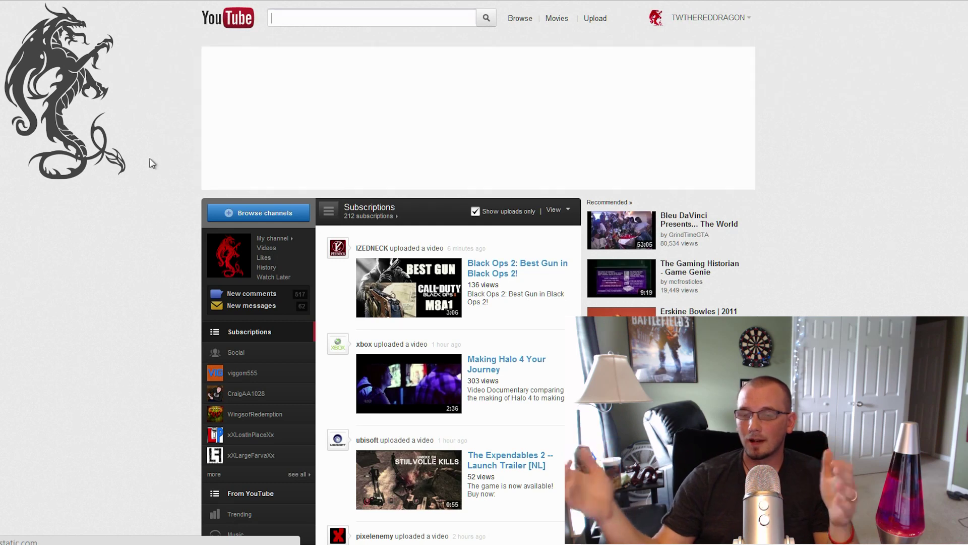